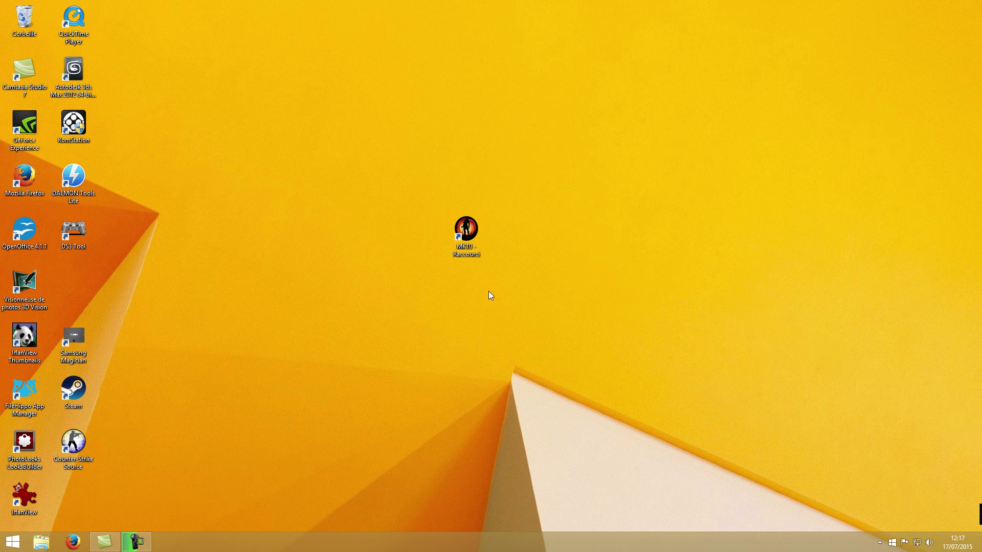
Launch MK10, then limit Windows boot to 8 processors in msconfig's advanced boot options.
{"action": "double_click", "coordinate": [473, 232]}
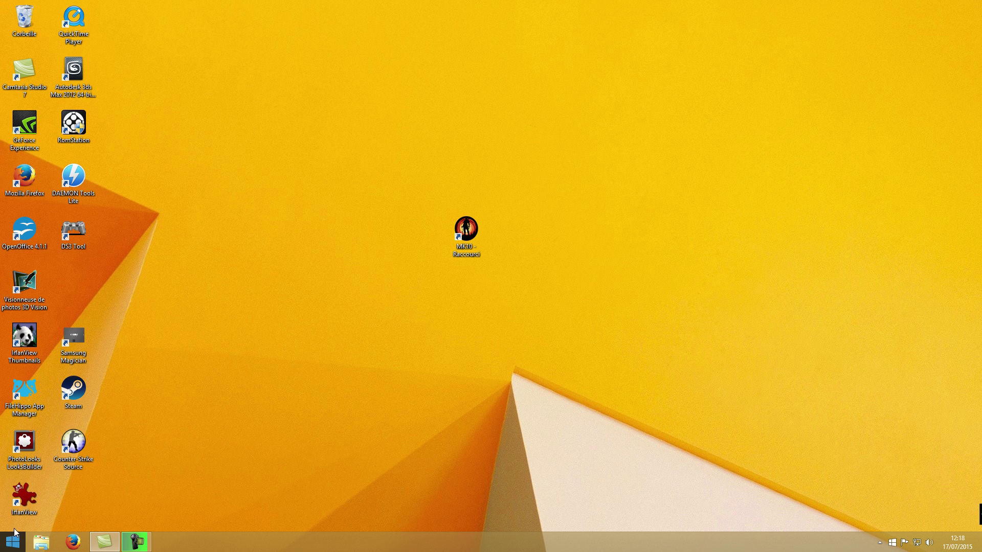
{"action": "key", "text": "super+r"}
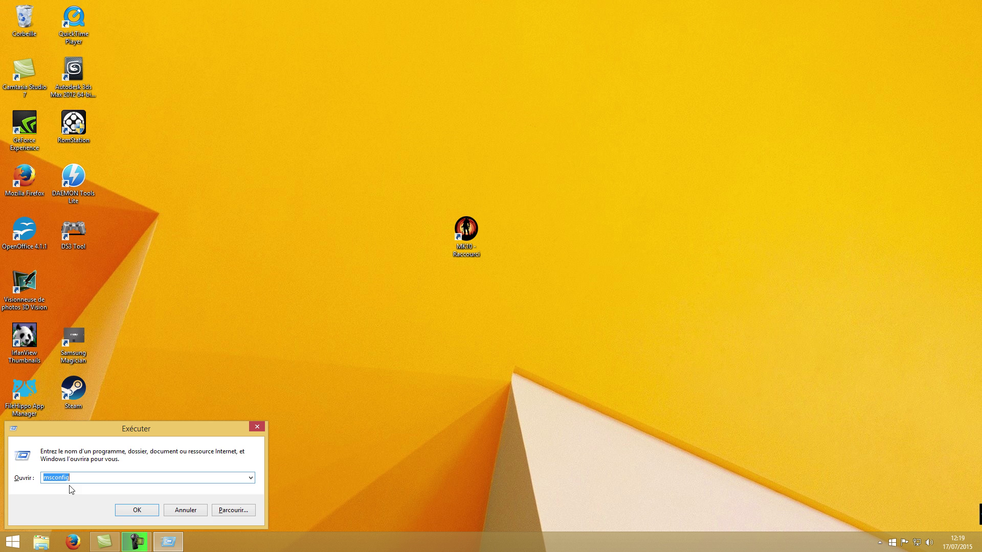
{"action": "left_click", "coordinate": [136, 510]}
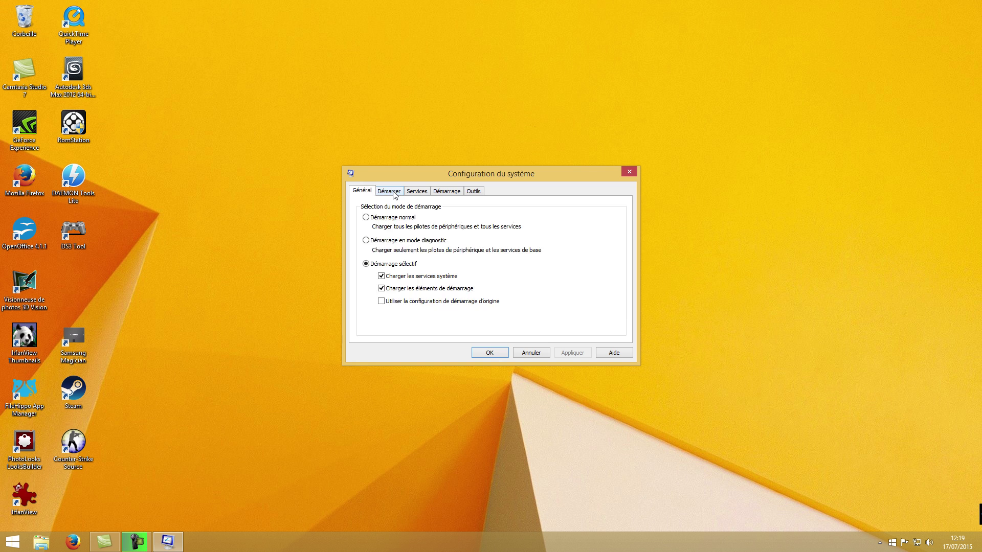
{"action": "left_click", "coordinate": [394, 194]}
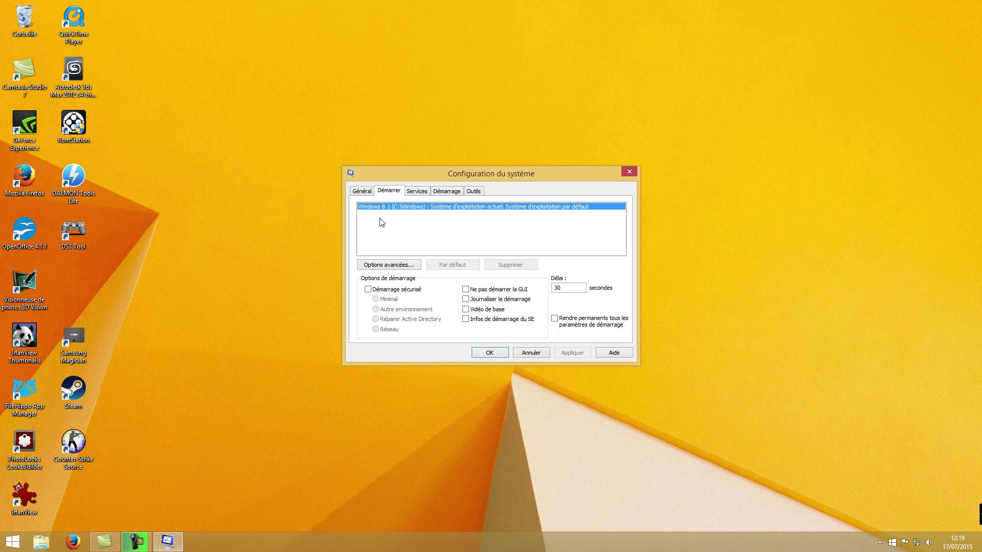
{"action": "left_click", "coordinate": [401, 269]}
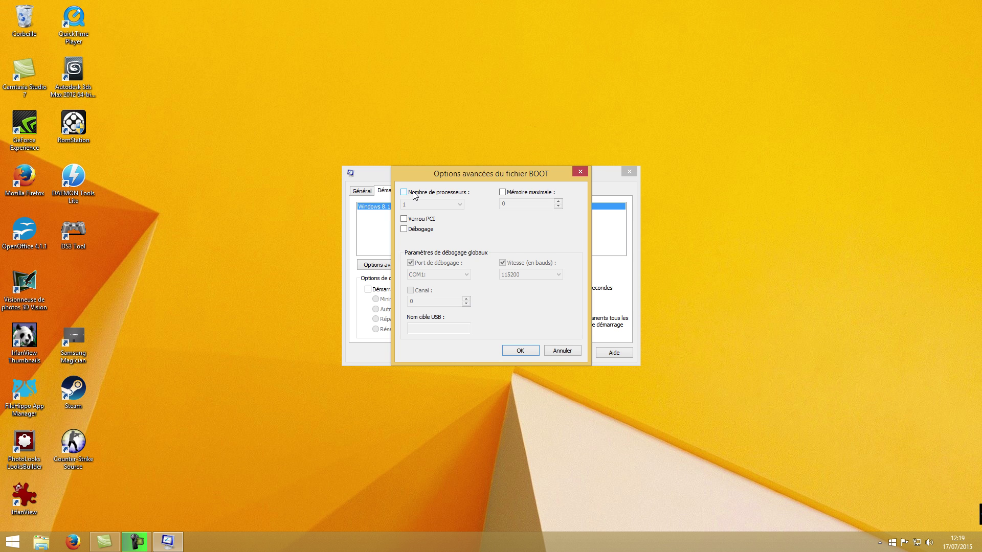
{"action": "left_click", "coordinate": [431, 205]}
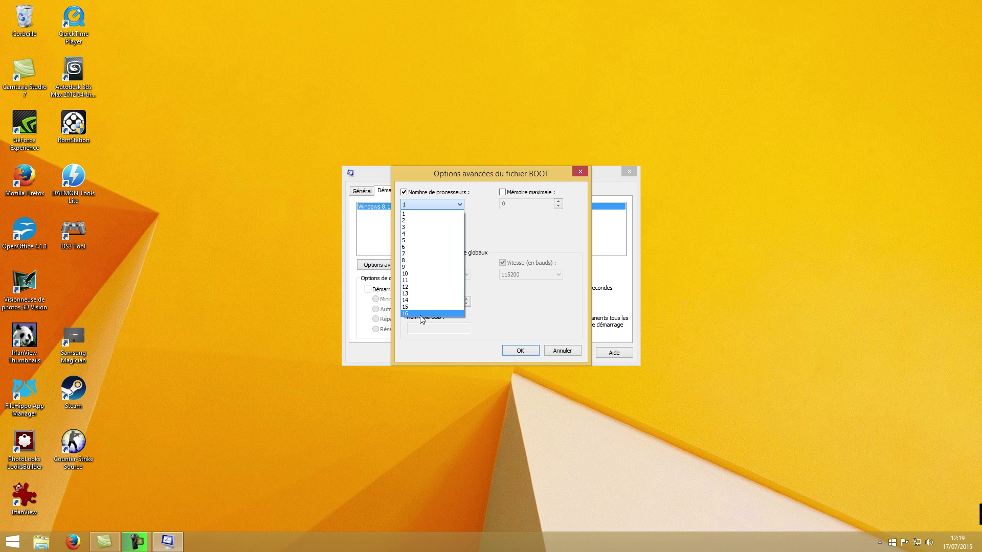
{"action": "left_click", "coordinate": [429, 262]}
{"action": "left_click", "coordinate": [520, 351]}
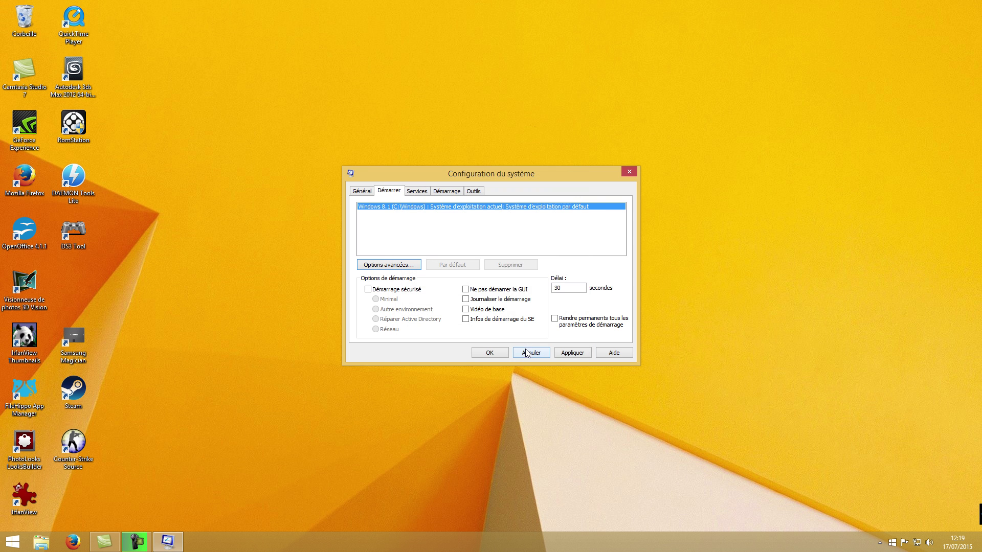
{"action": "left_click", "coordinate": [493, 350]}
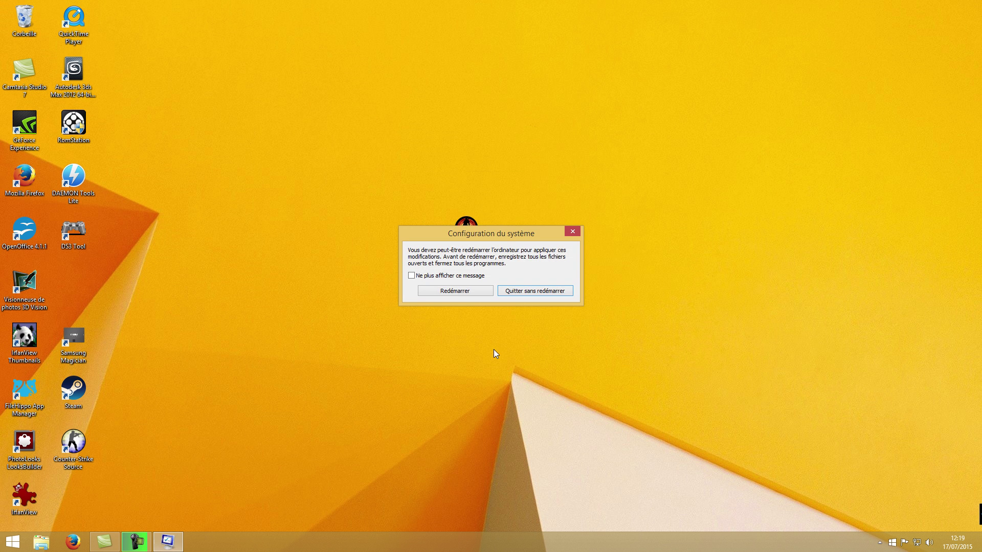
Restart Windows with the 8-processor boot limit and relaunch Mortal Kombat X.
{"action": "left_click", "coordinate": [455, 290]}
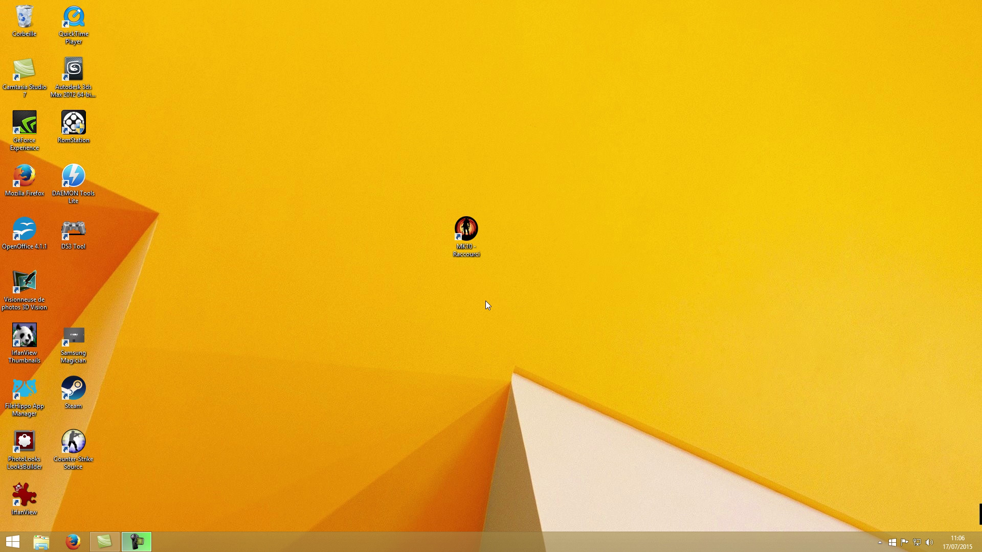
{"action": "double_click", "coordinate": [468, 232]}
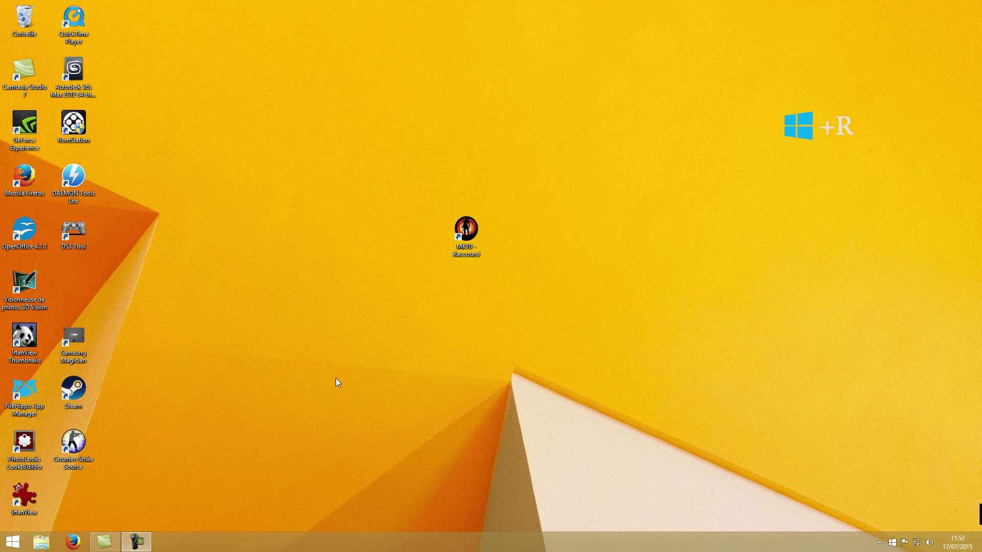
Clear msconfig's Nombre de processeurs limit, apply it, and restart into the BIOS.
{"action": "key", "text": "super+r"}
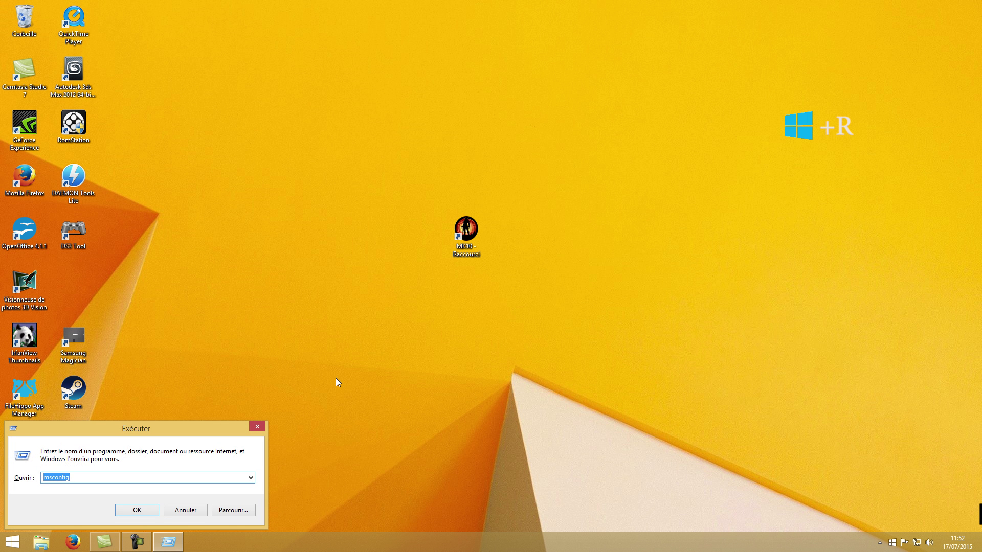
{"action": "key", "text": "Return"}
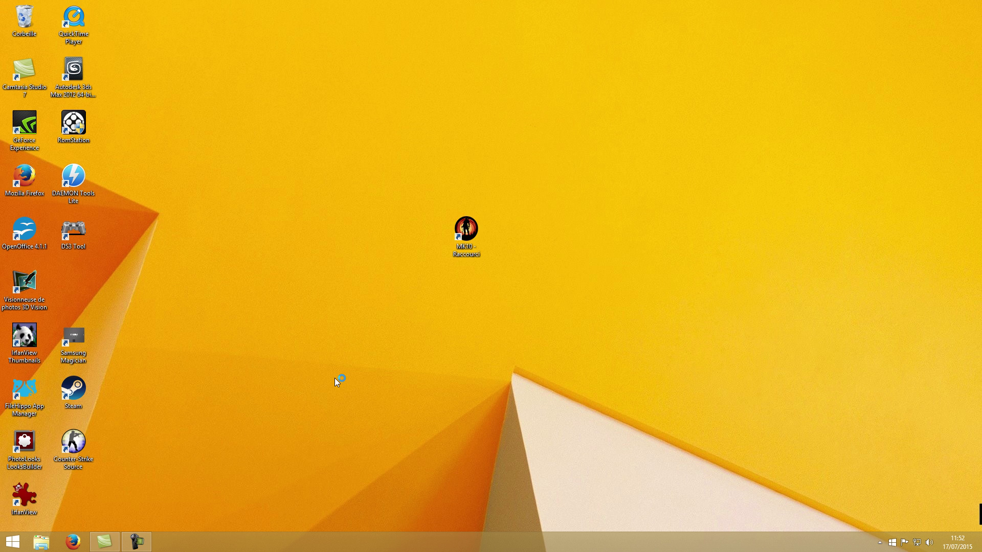
{"action": "left_click", "coordinate": [389, 191]}
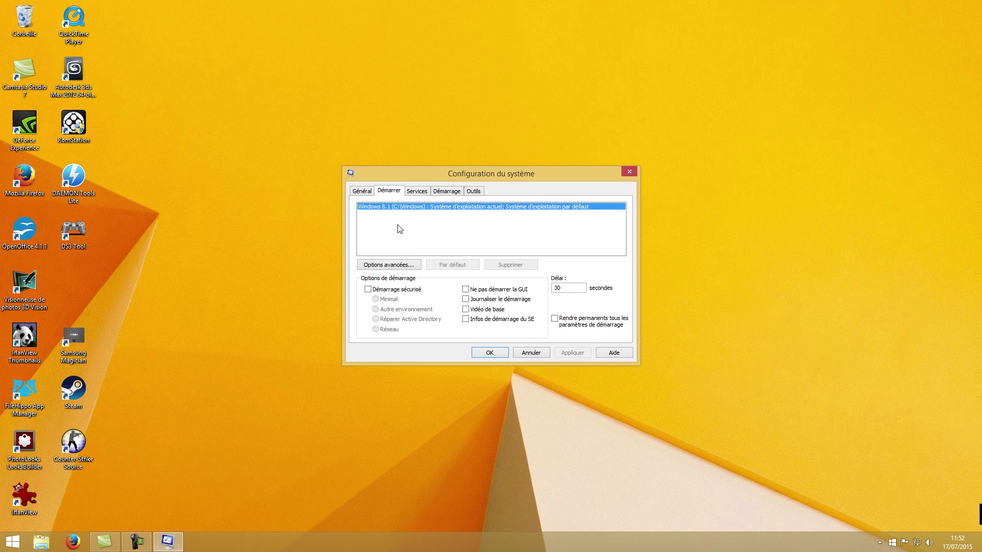
{"action": "left_click", "coordinate": [389, 265]}
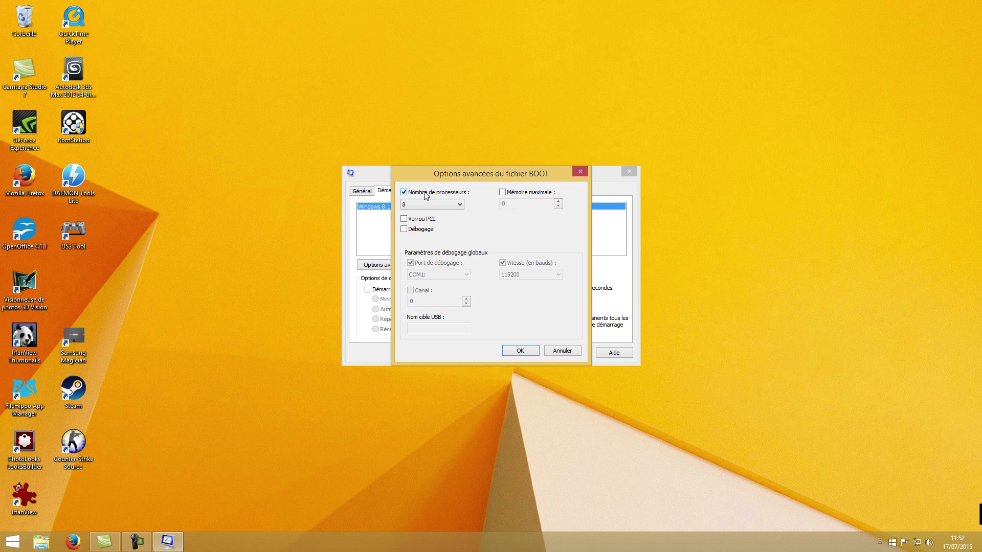
{"action": "left_click", "coordinate": [519, 350]}
{"action": "left_click", "coordinate": [481, 354]}
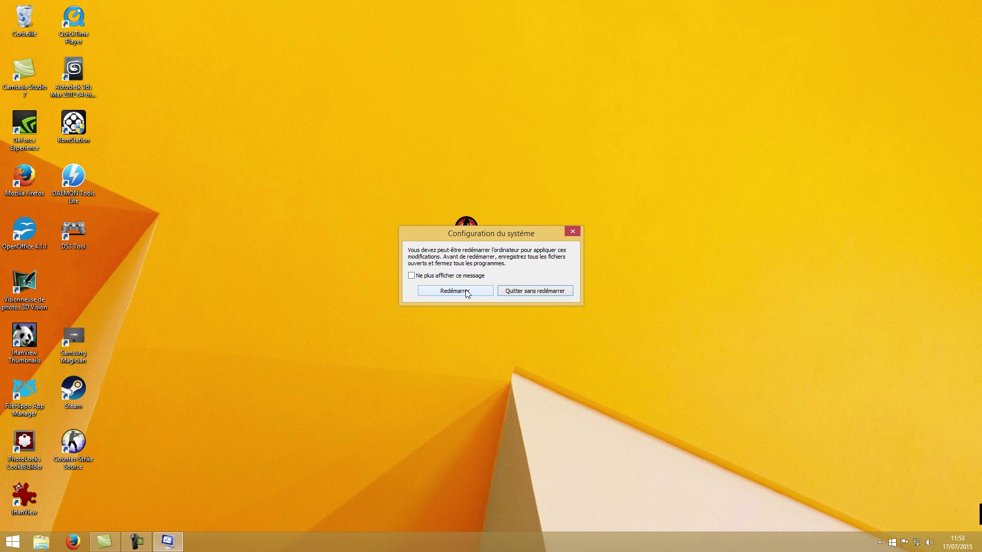
{"action": "left_click", "coordinate": [456, 290]}
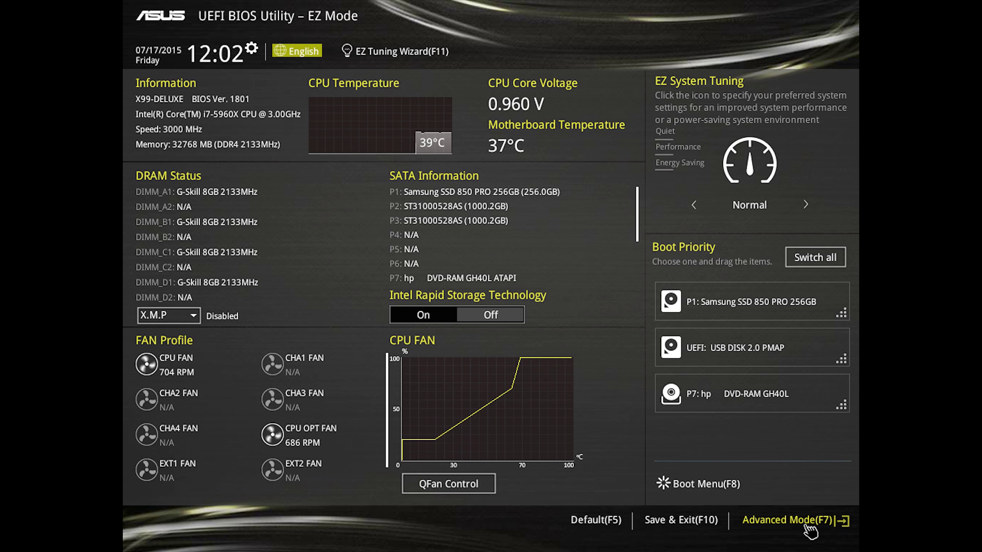
In BIOS Advanced Mode, set Hyper-Threading [ALL] to Disabled and show the Exit menu.
{"action": "left_click", "coordinate": [810, 528]}
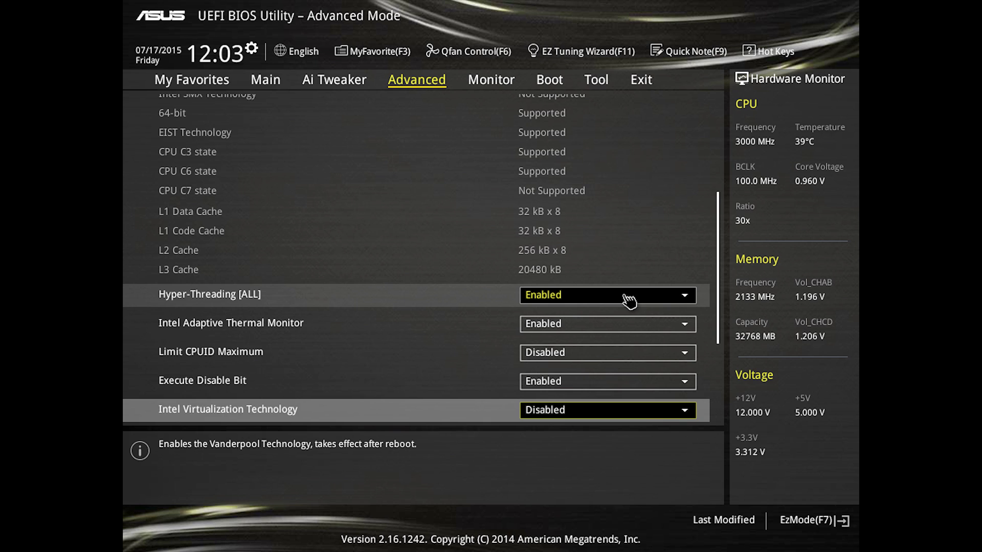
{"action": "left_click", "coordinate": [546, 296]}
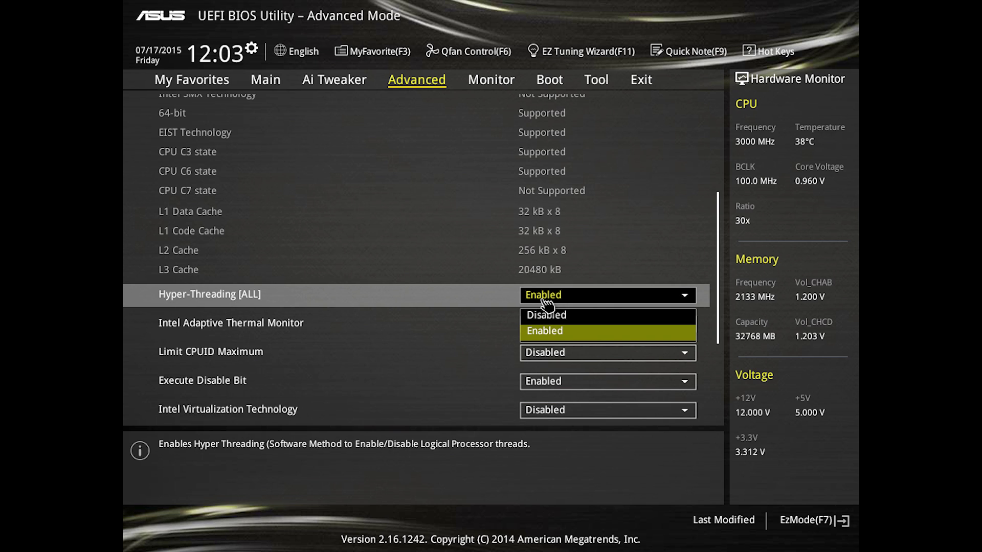
{"action": "left_click", "coordinate": [567, 314]}
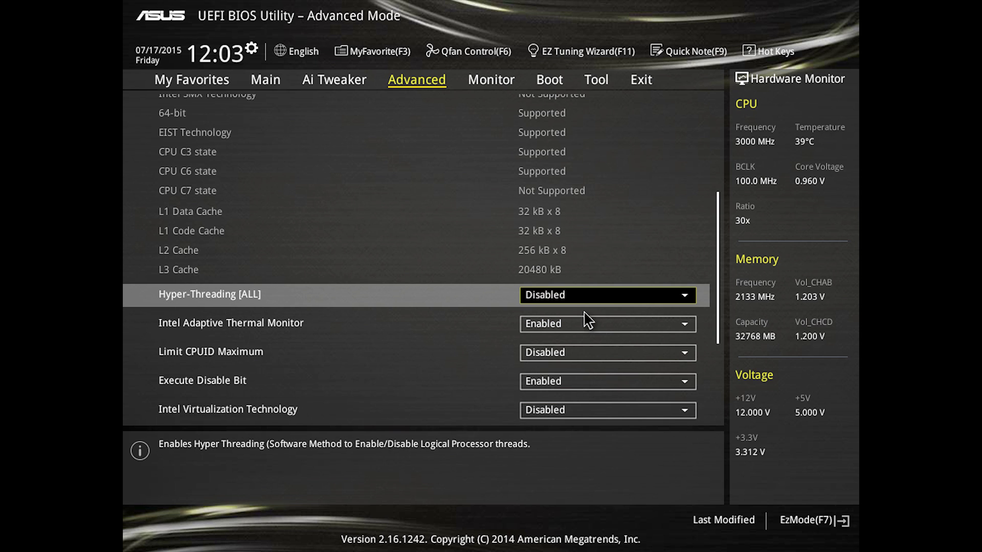
{"action": "left_click", "coordinate": [641, 80]}
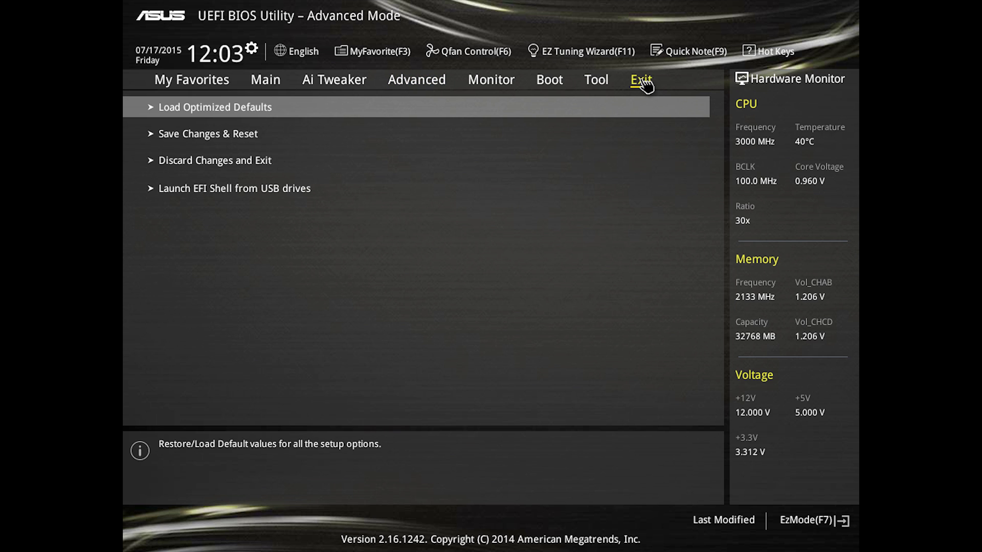
Choose Save Changes & Reset, showing the Hyper-Threading Enabled-to-Disabled confirmation.
{"action": "left_click", "coordinate": [648, 134]}
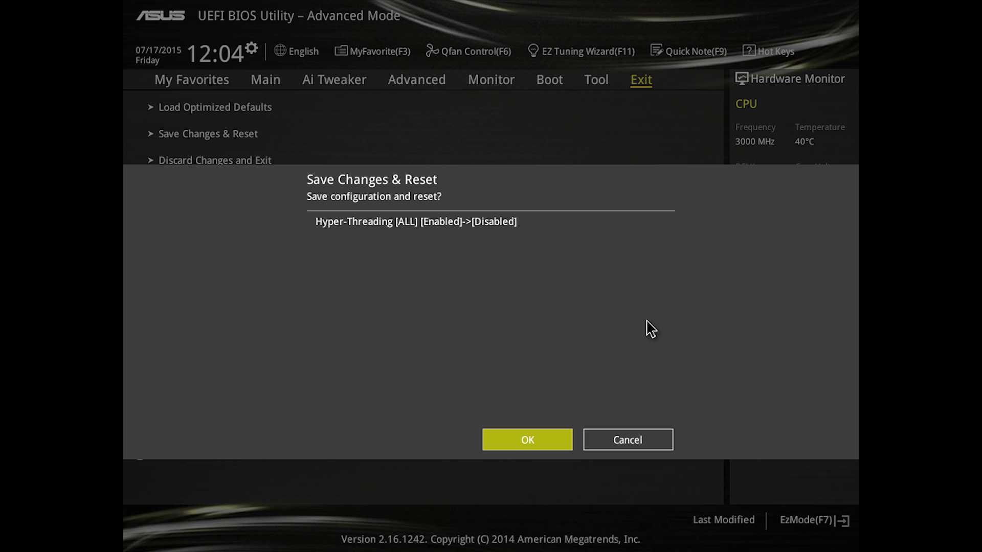